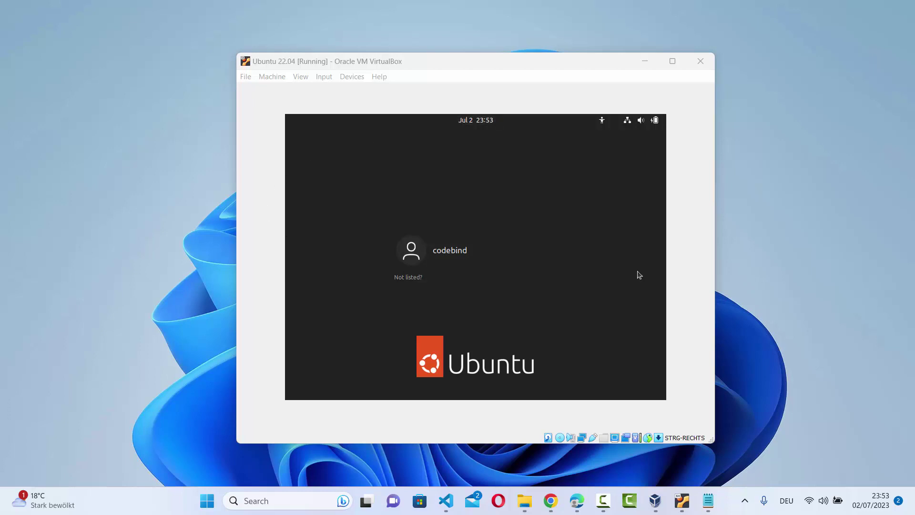
Show the password prompt for the only user account and open the login screen's system menu
click(466, 255)
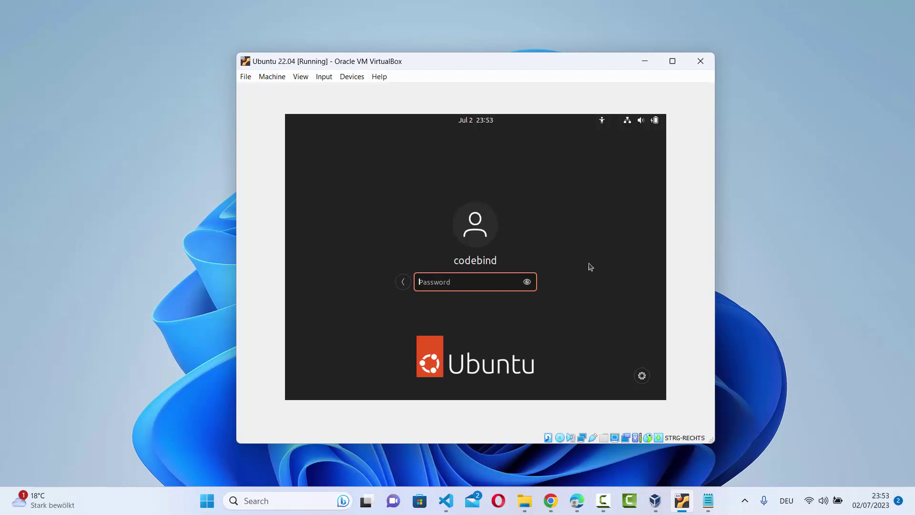
click(643, 122)
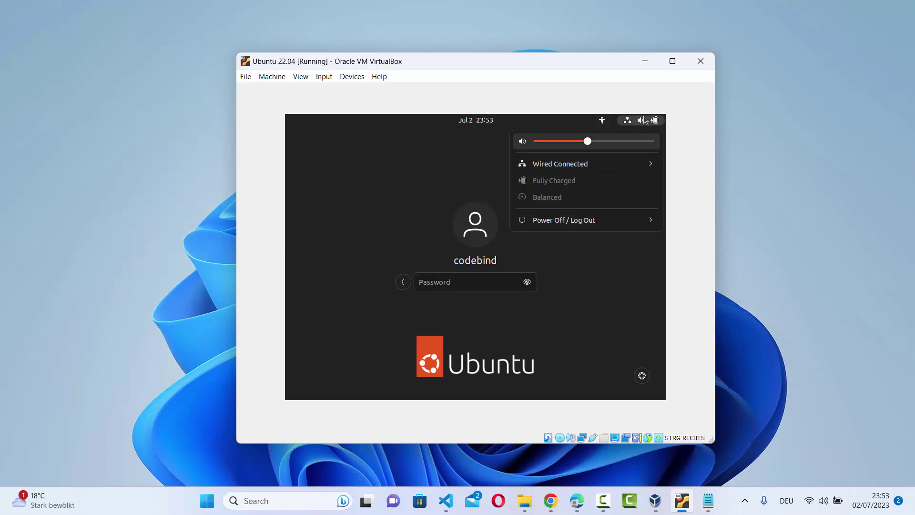
Restart the Ubuntu guest via Power Off / Log Out → Restart… and confirm it
click(644, 120)
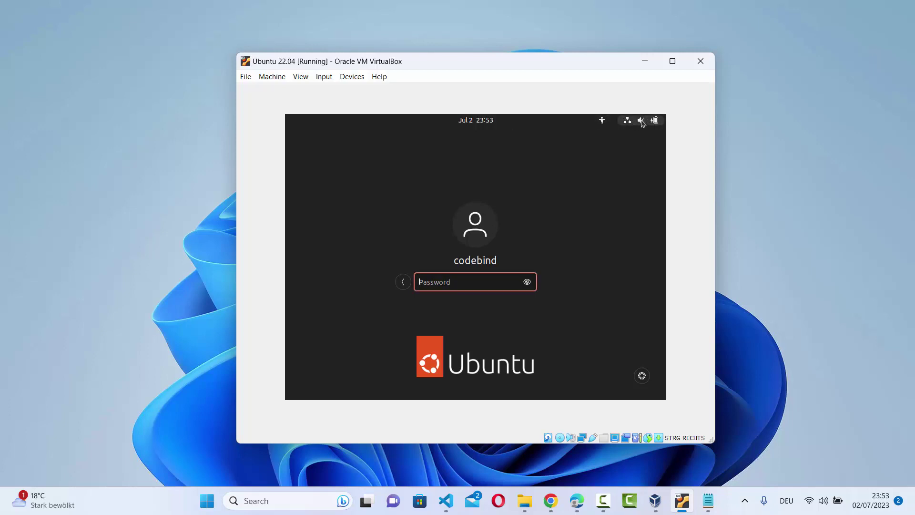
click(642, 122)
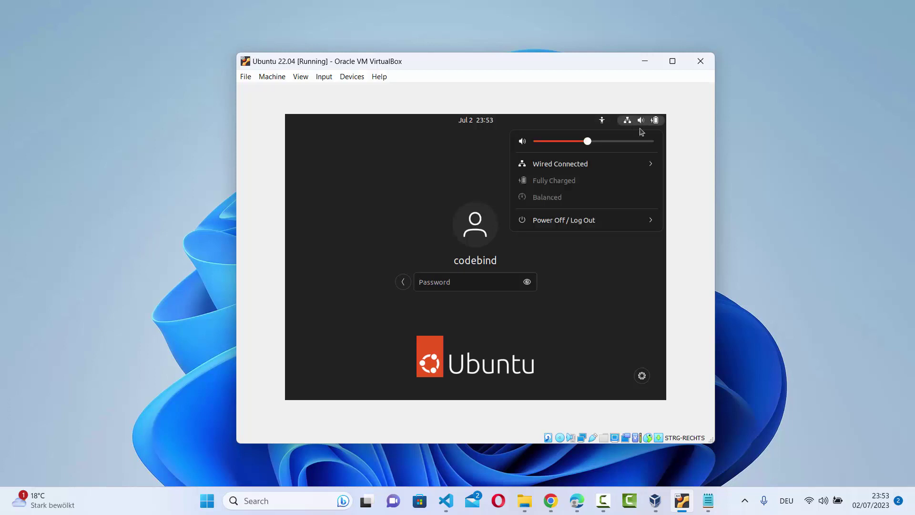
click(551, 221)
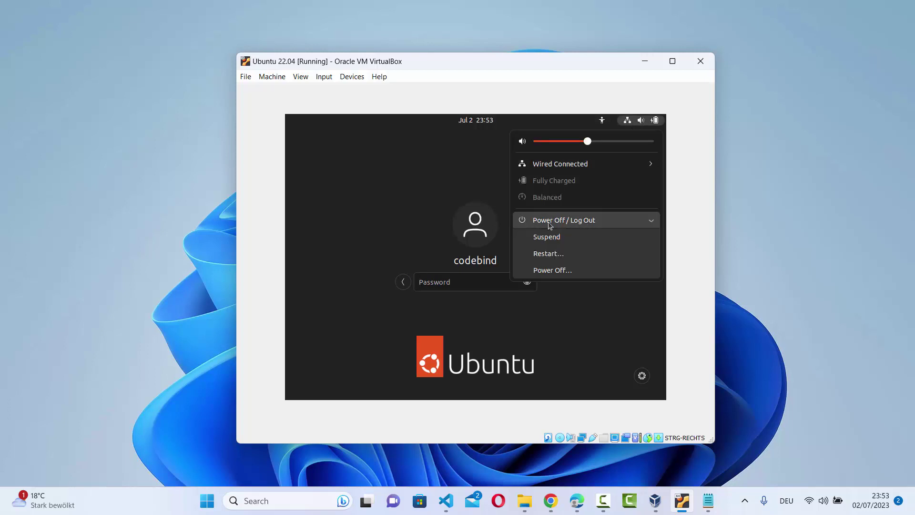
click(551, 254)
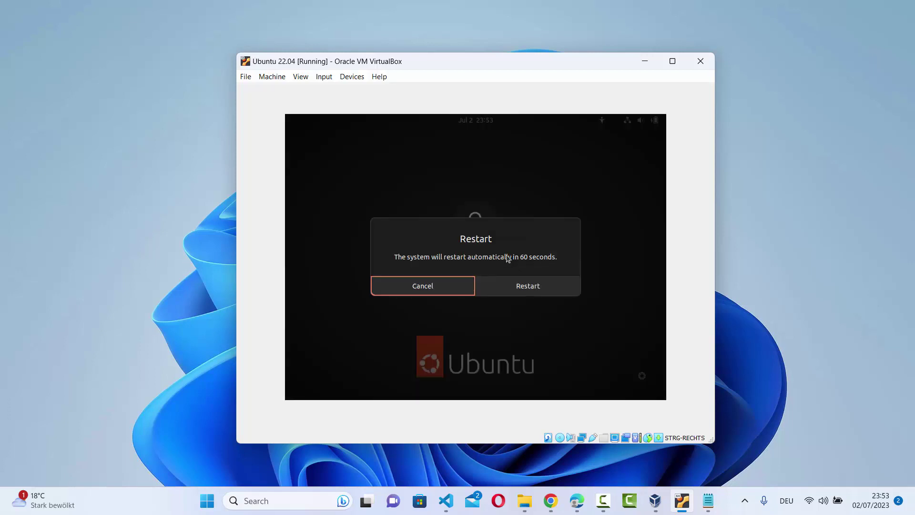
click(532, 285)
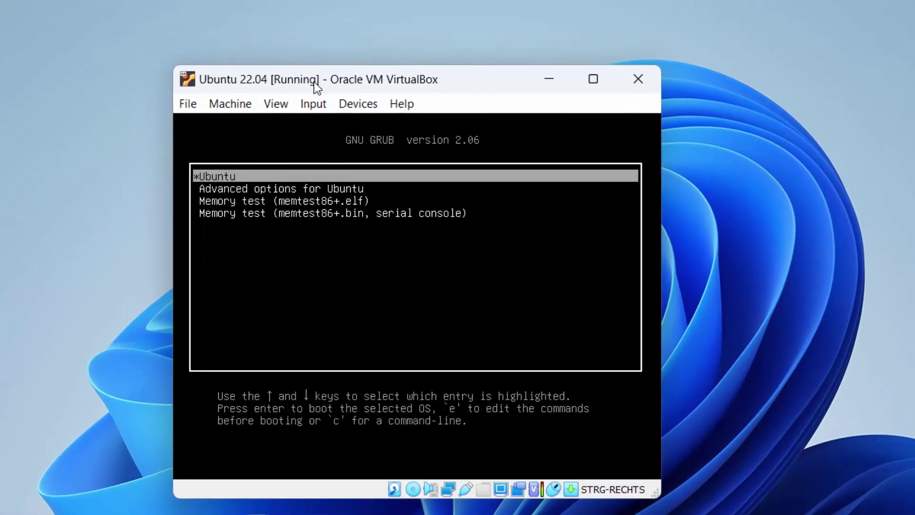
Move the VM window aside and enter GRUB's 'Advanced options for Ubuntu' submenu
drag(316, 84, 438, 121)
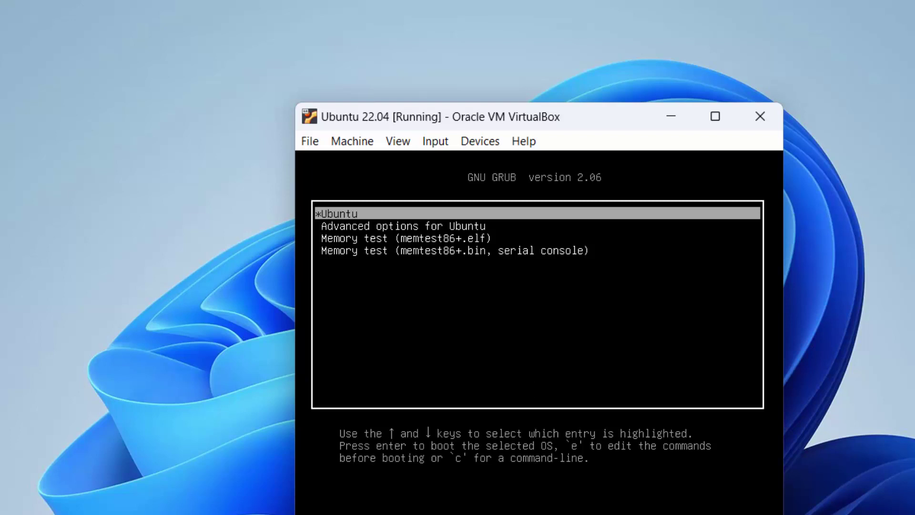
key(Down)
key(Down)
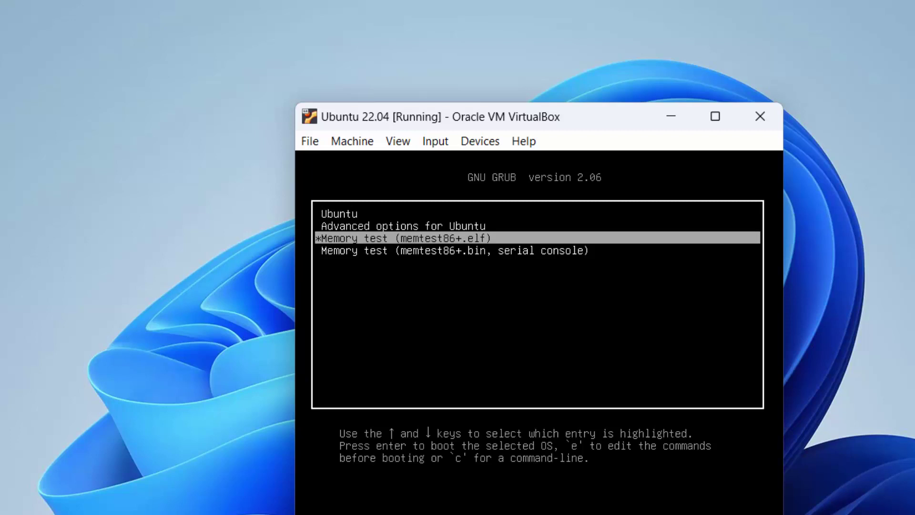
key(Up)
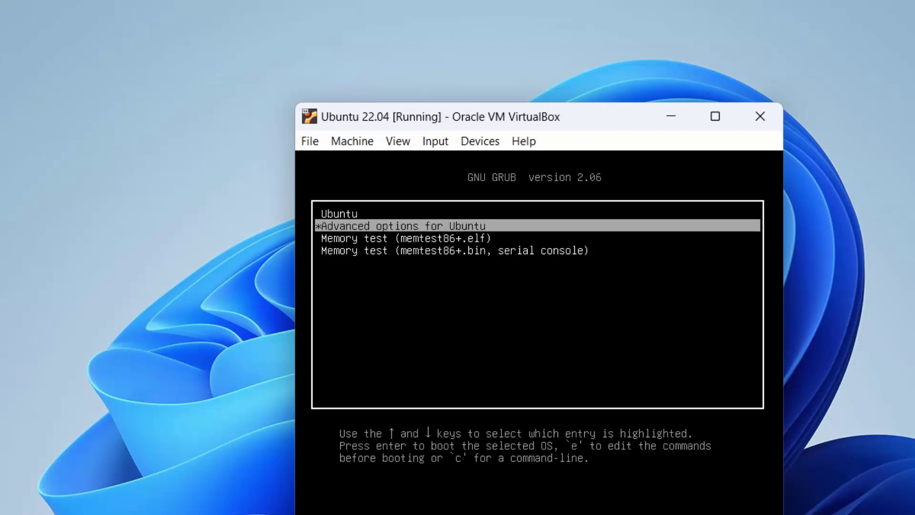
key(Return)
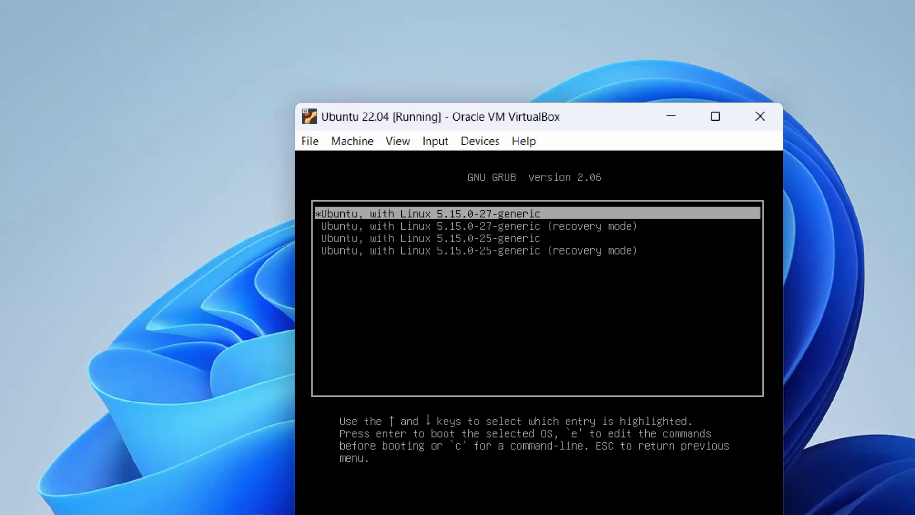
Boot the 'Ubuntu, with Linux 5.15.0-27-generic (recovery mode)' GRUB entry
key(Down)
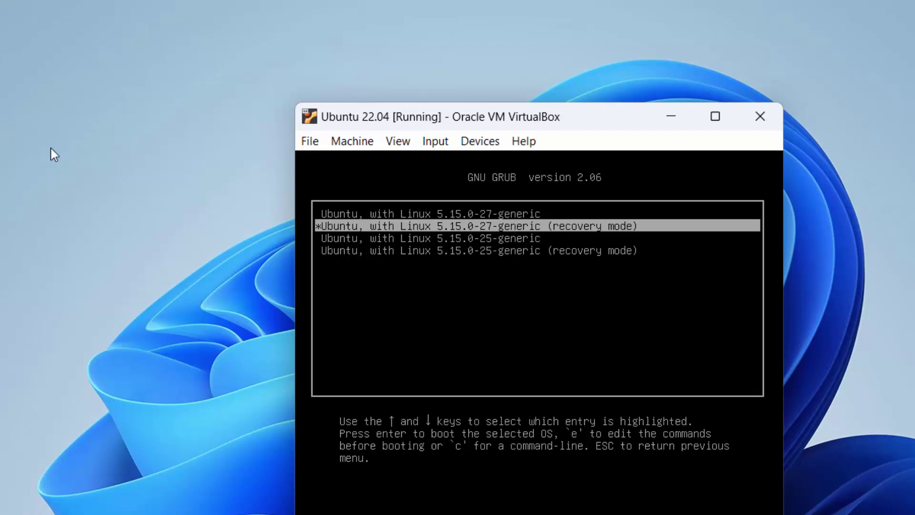
key(Down)
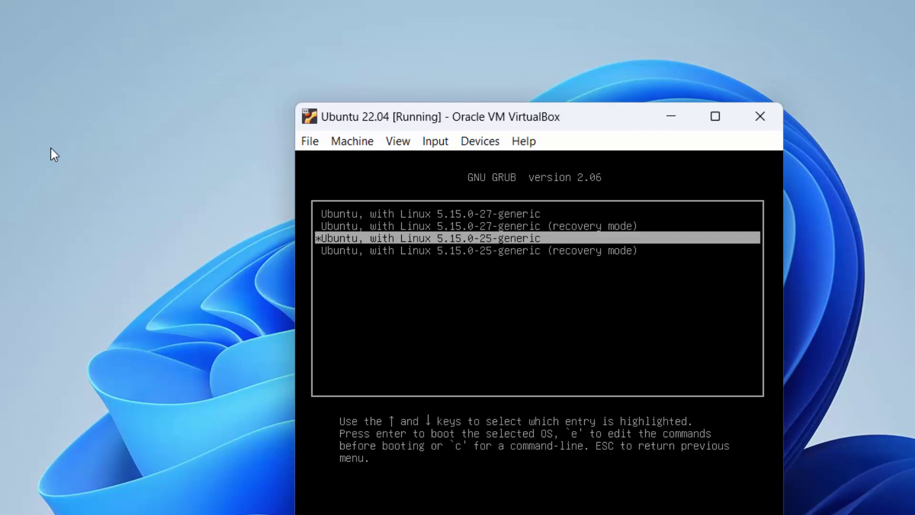
key(Down)
key(Up)
key(Up)
key(Down)
key(Down)
key(Up)
key(Up)
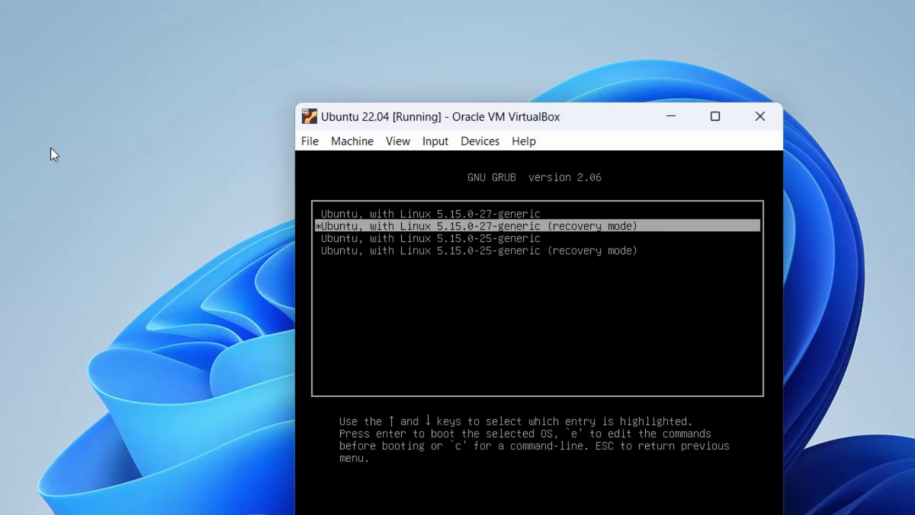
key(Down)
key(Down)
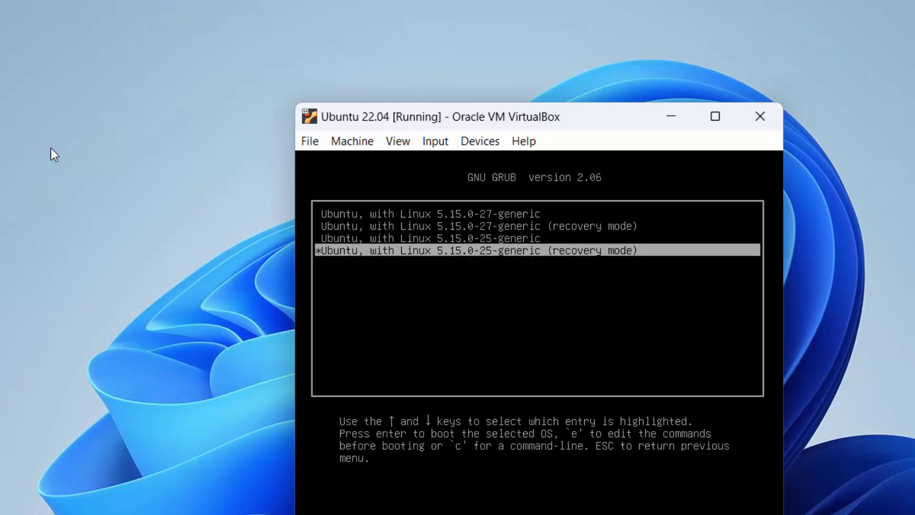
key(Up)
key(Up)
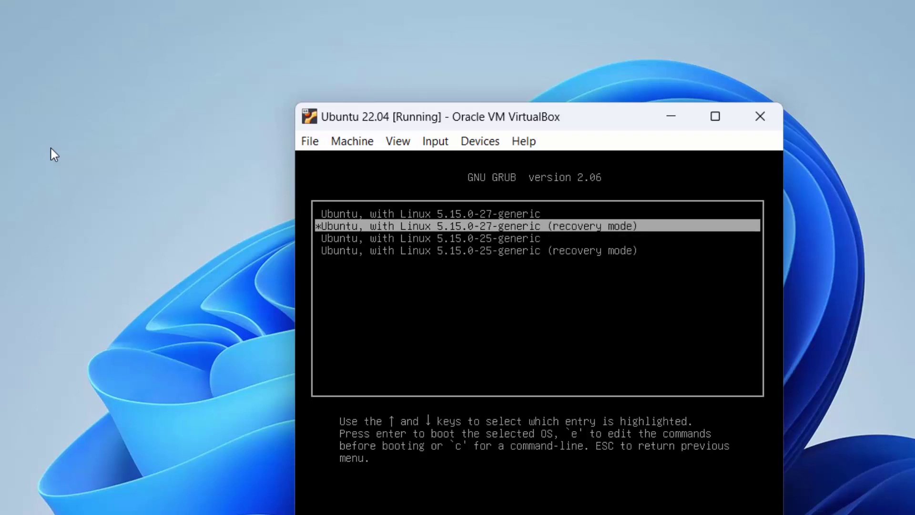
key(Return)
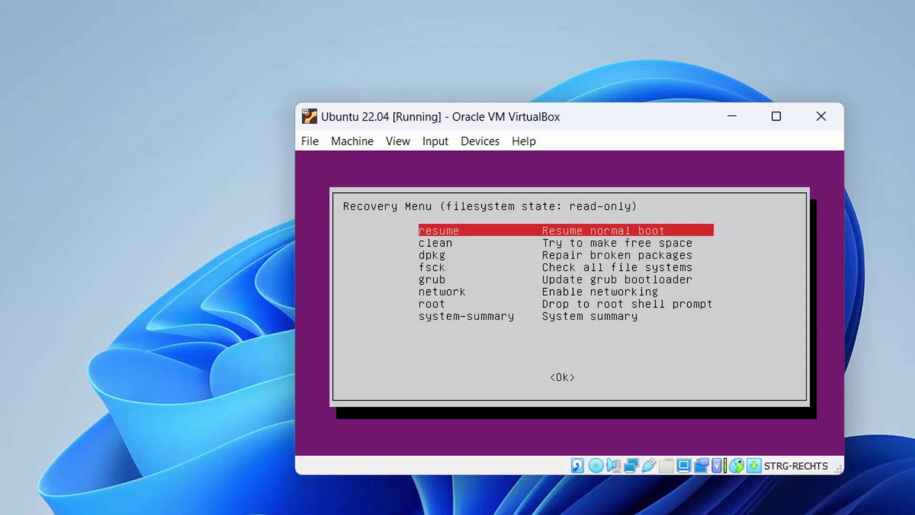
Choose 'root – Drop to root shell prompt' and accept maintenance mode
key(Down)
key(Down)
key(Down)
key(Up)
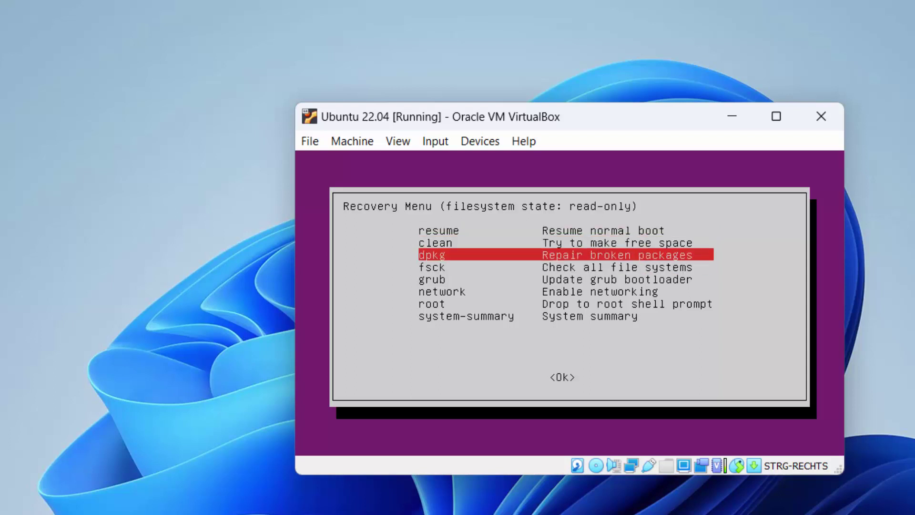
key(Up)
key(Up)
key(Down)
key(Down)
key(Down)
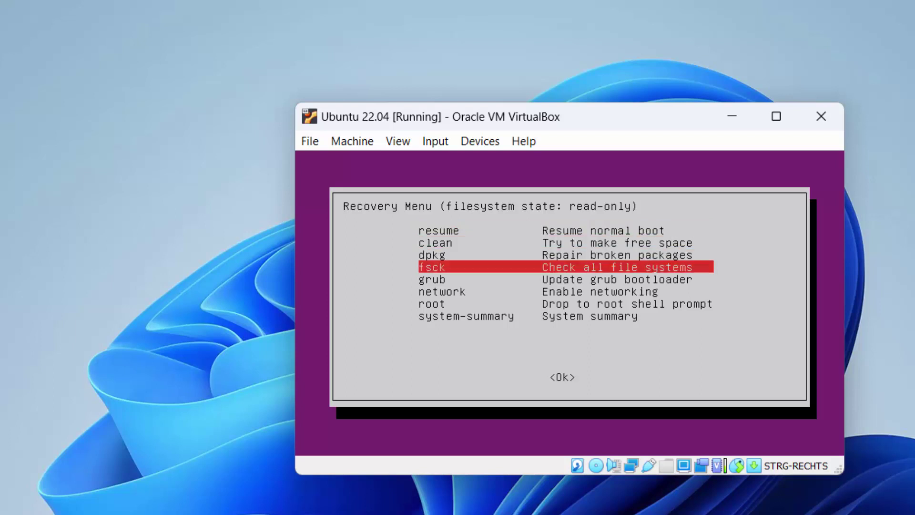
key(Down)
key(Down)
key(Down)
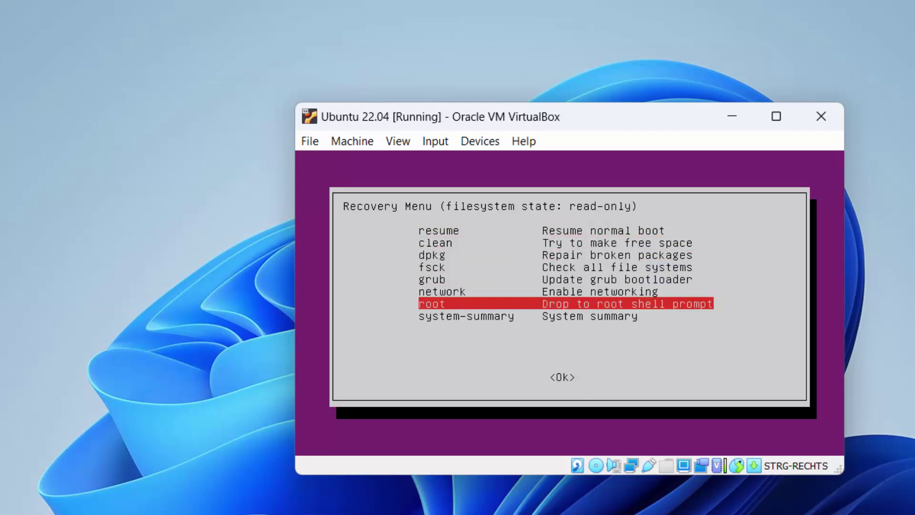
key(Up)
key(Down)
key(Return)
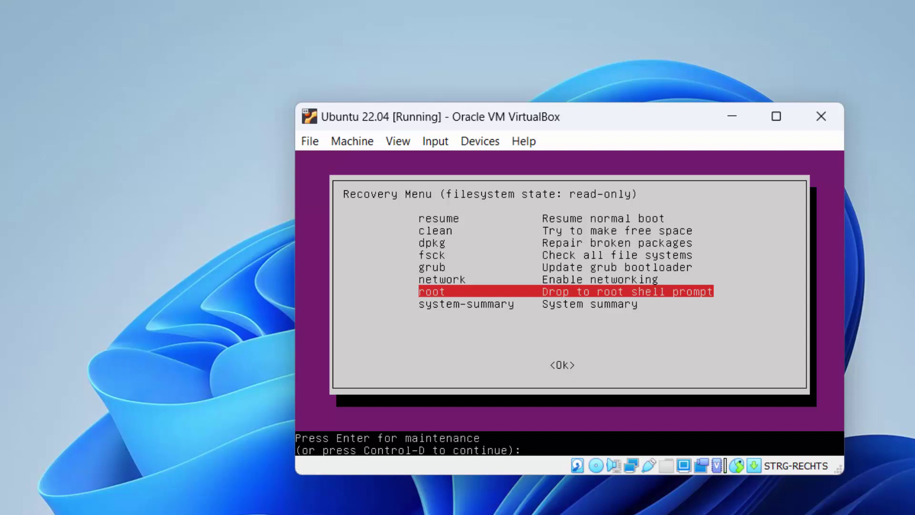
key(Return)
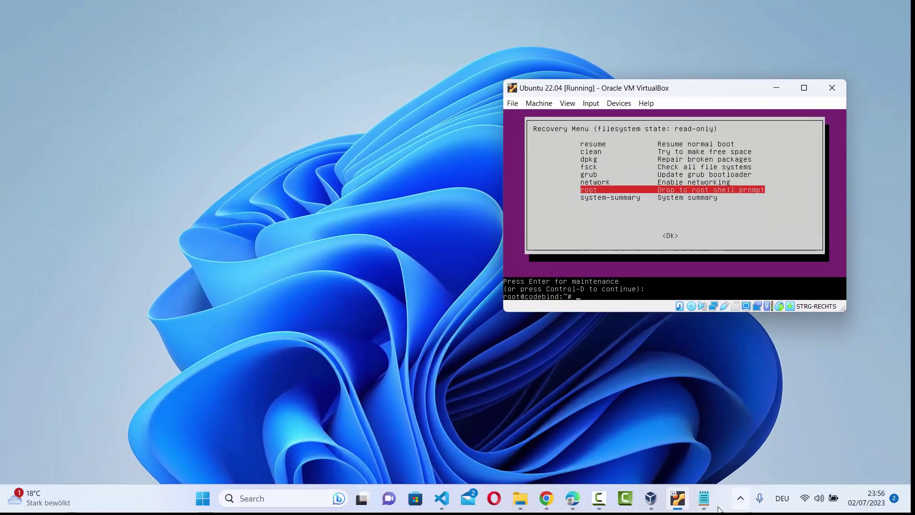
Place Notepad beside the VM and select the 'mount -n -o remount,rw /' line
click(704, 498)
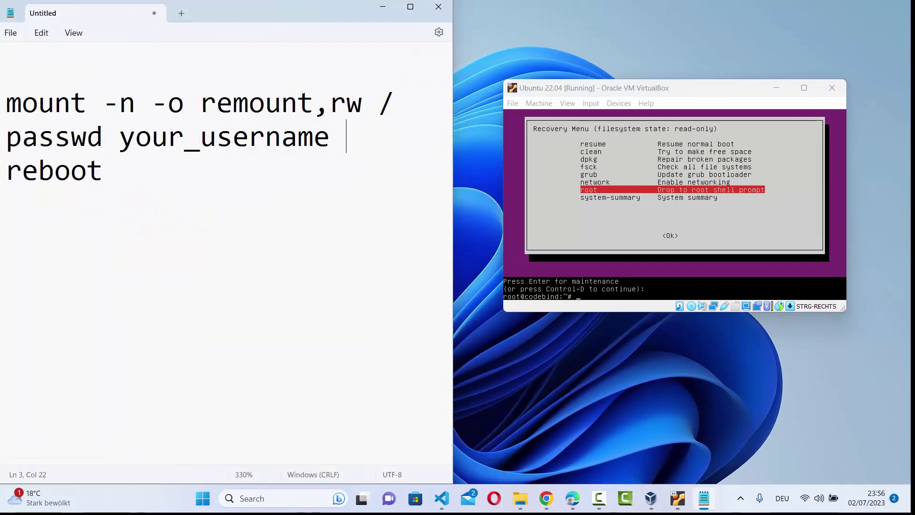
drag(713, 88, 683, 83)
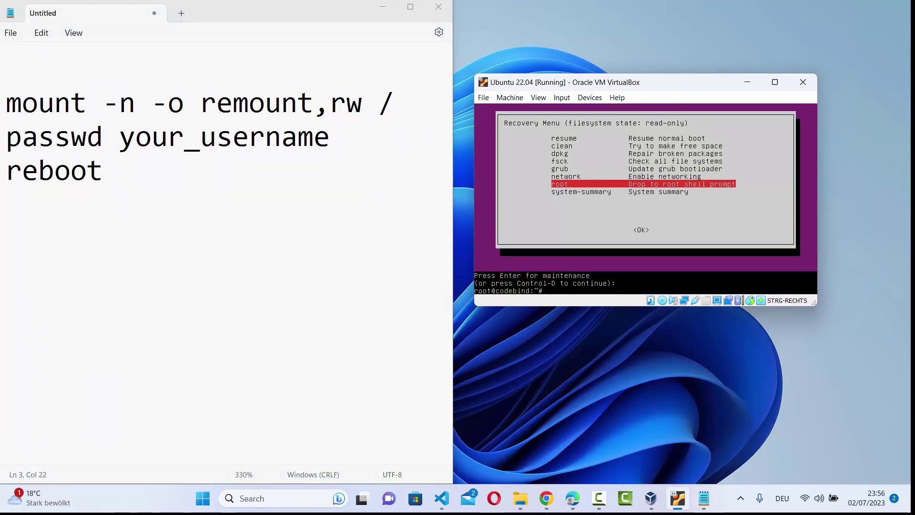
drag(3, 107, 402, 107)
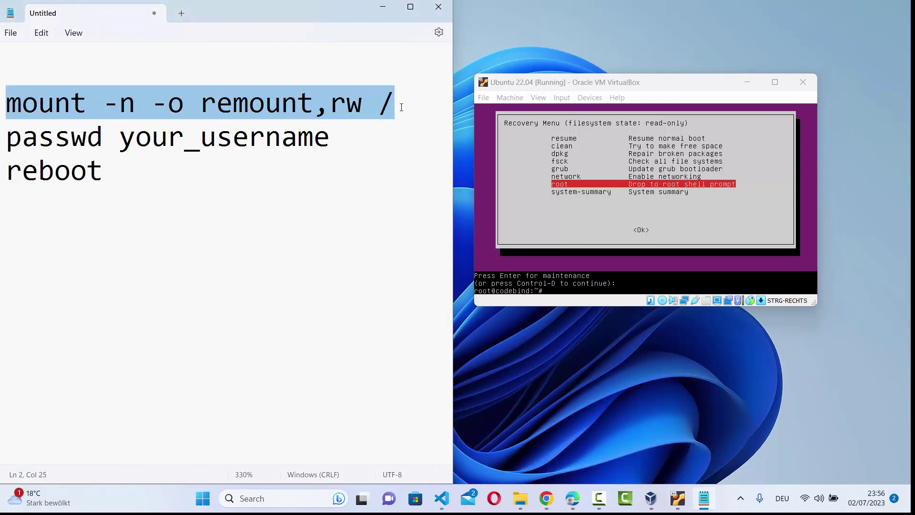
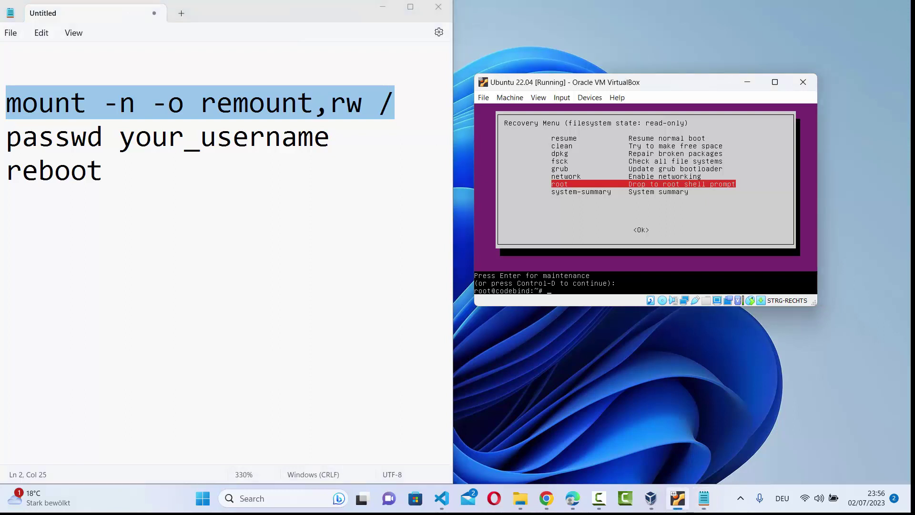
Run 'mount -n -o remount,rw /' in the root shell to make the root filesystem writable
text(mount -)
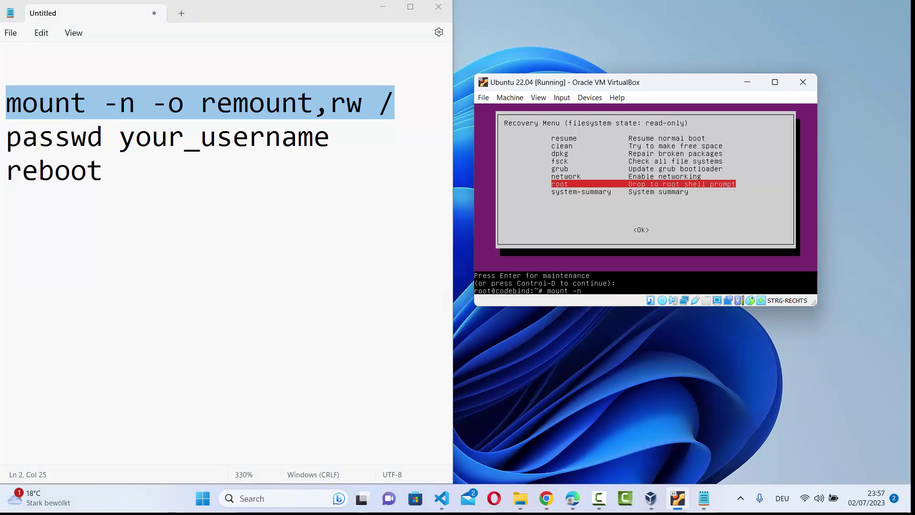
text(n -o remount,rw /)
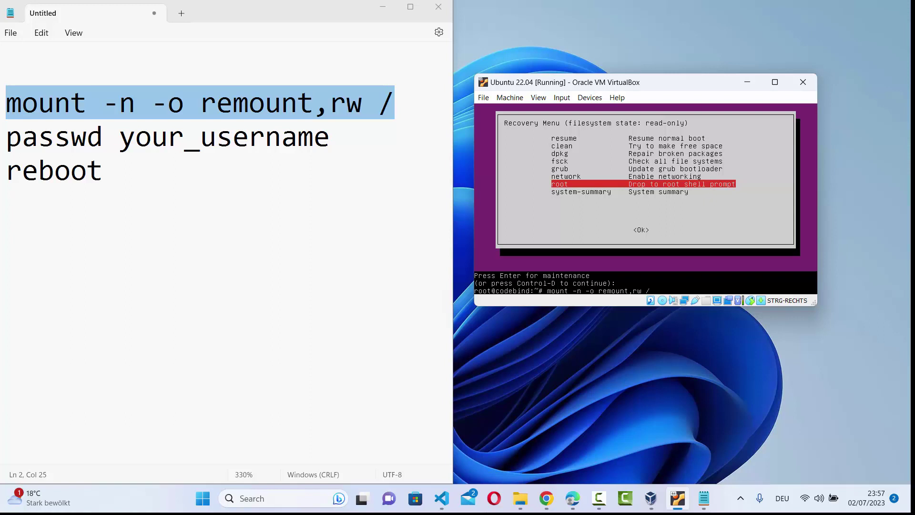
key(Return)
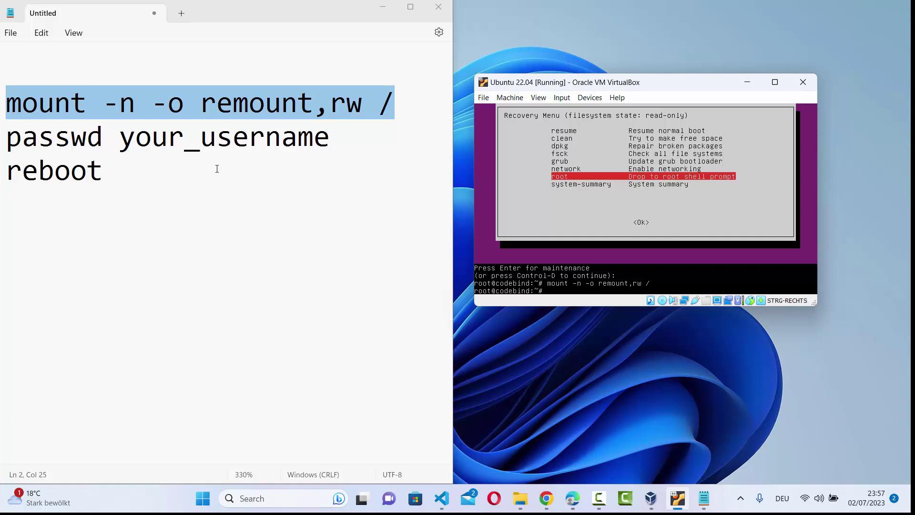
Mark the passwd line in Notepad, then enter 'passwd' at the VM's root prompt without running it
drag(7, 138, 330, 141)
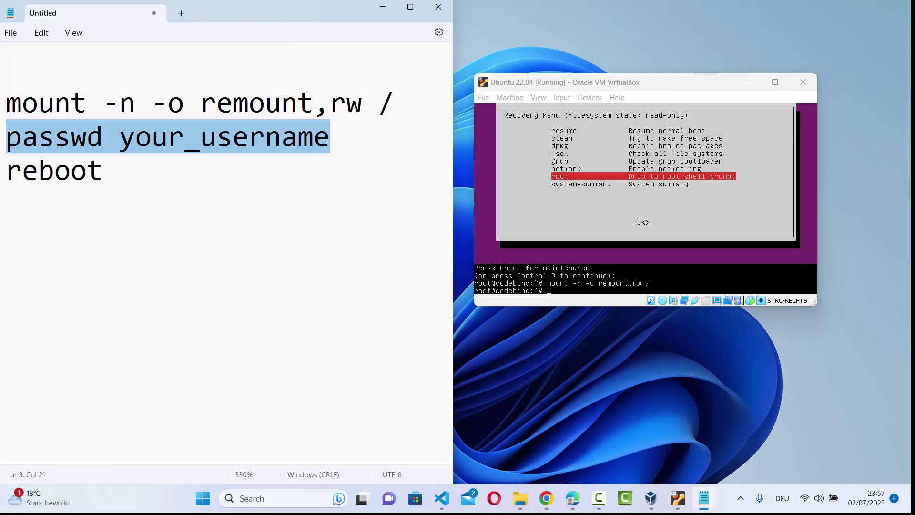
key(alt+Tab)
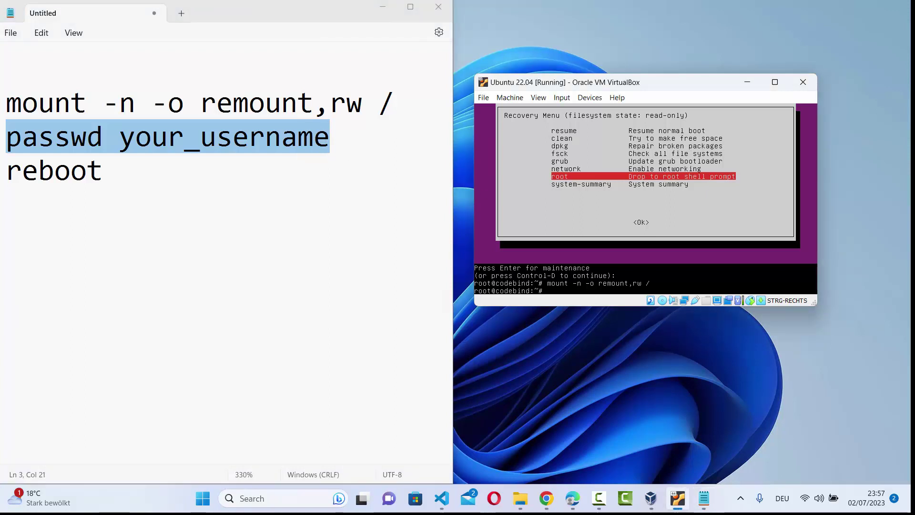
text(passwd cod)
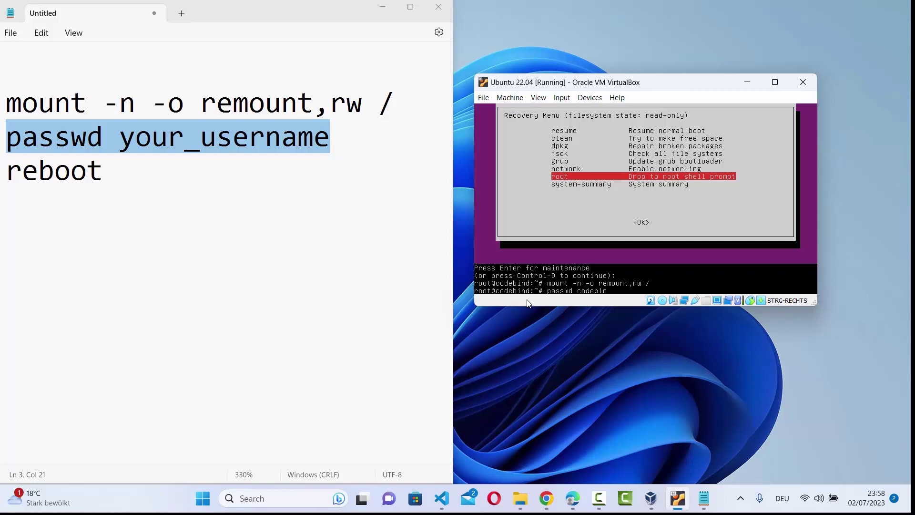
Run passwd for the user account in the root shell, reaching the New password prompt
text(ebind)
key(Return)
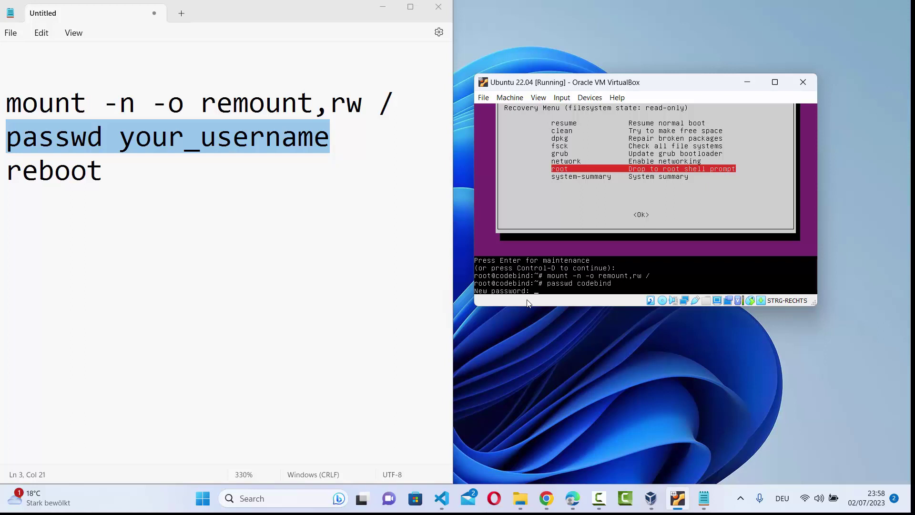
Enter and confirm the new password at the passwd prompts, then type the reboot command
key(Return)
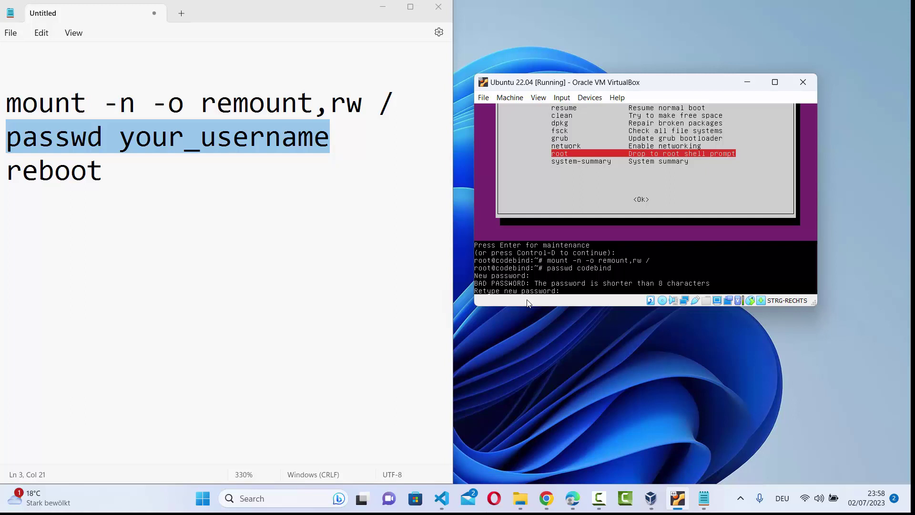
key(Return)
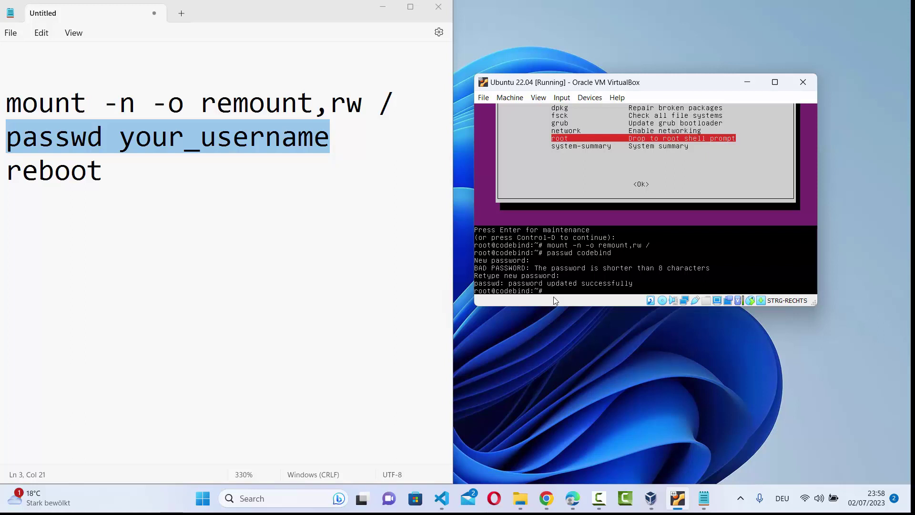
text(reboot)
Reboot the VM, minimize Notepad, and move the VM window toward the screen centre
key(Return)
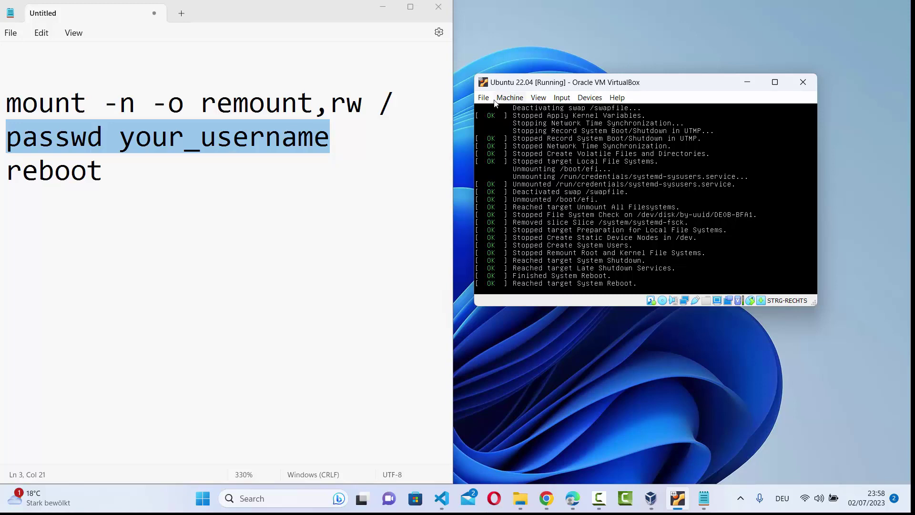
click(382, 8)
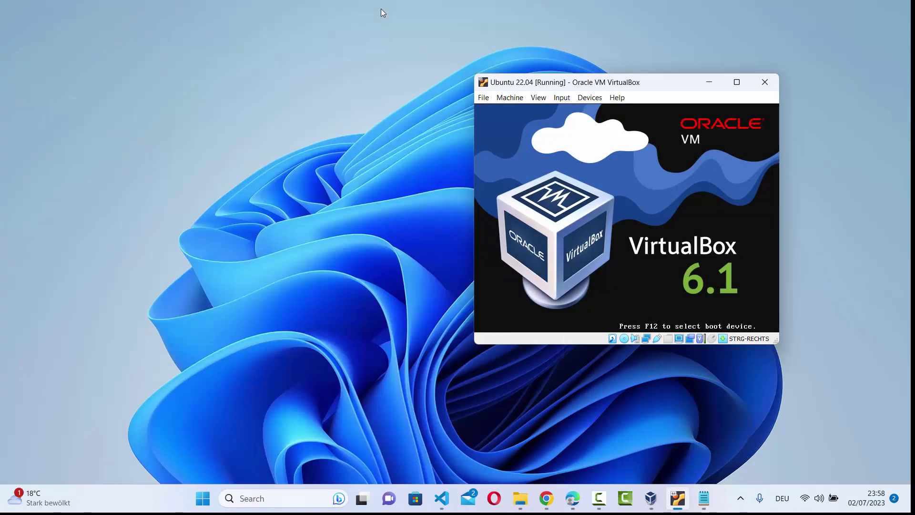
drag(610, 90, 479, 107)
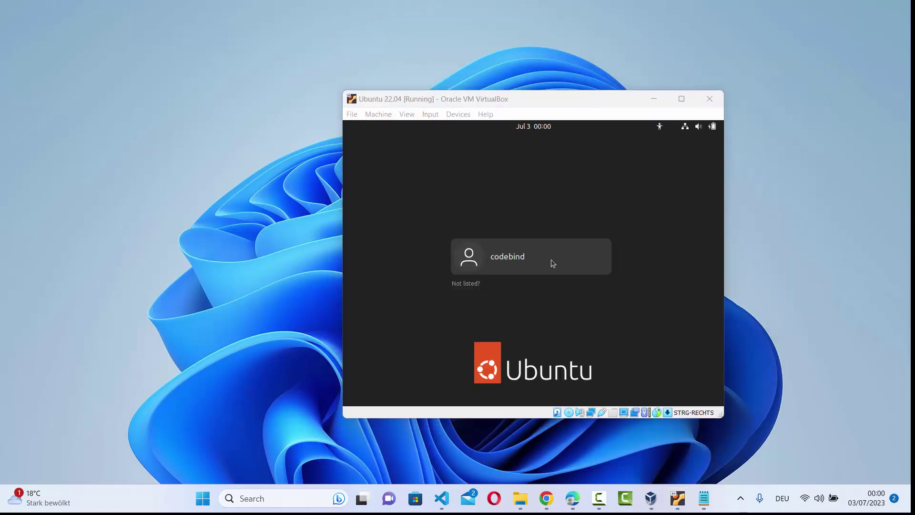
Log in to the user account with the new password and maximize the VM window
click(508, 259)
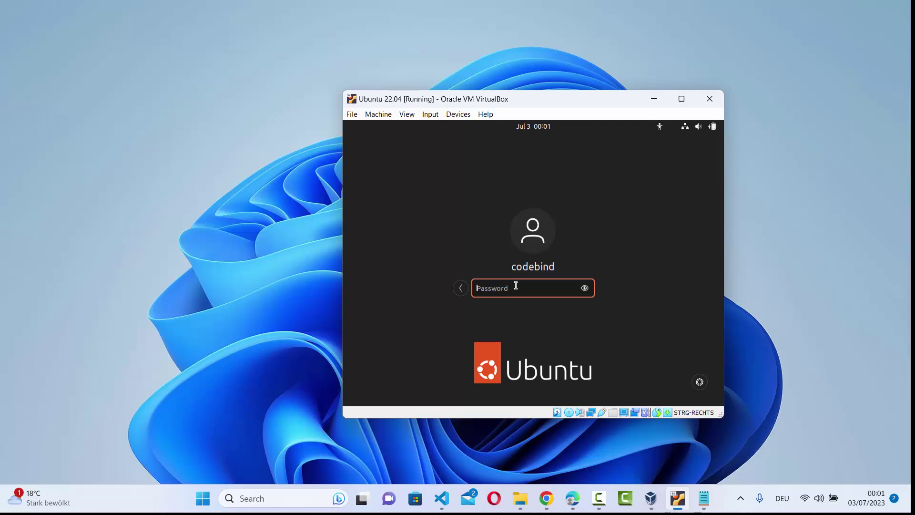
text(*******)
key(Return)
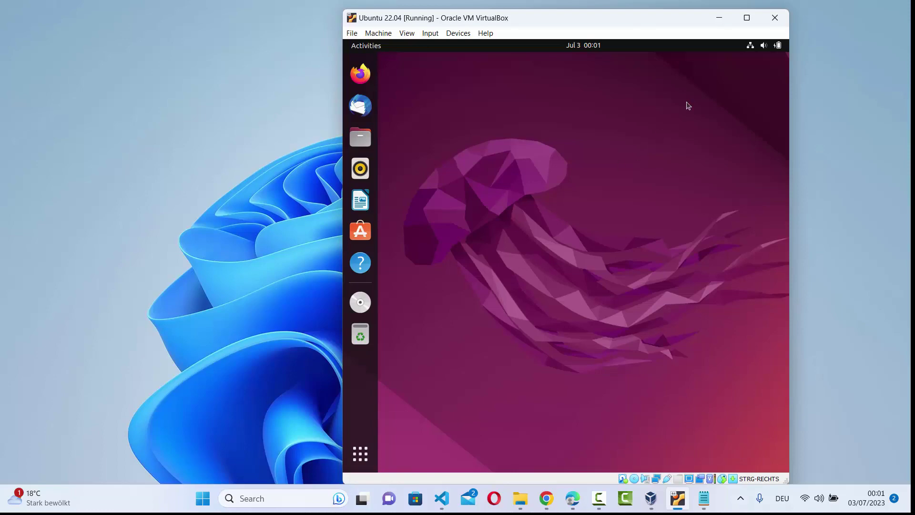
click(746, 17)
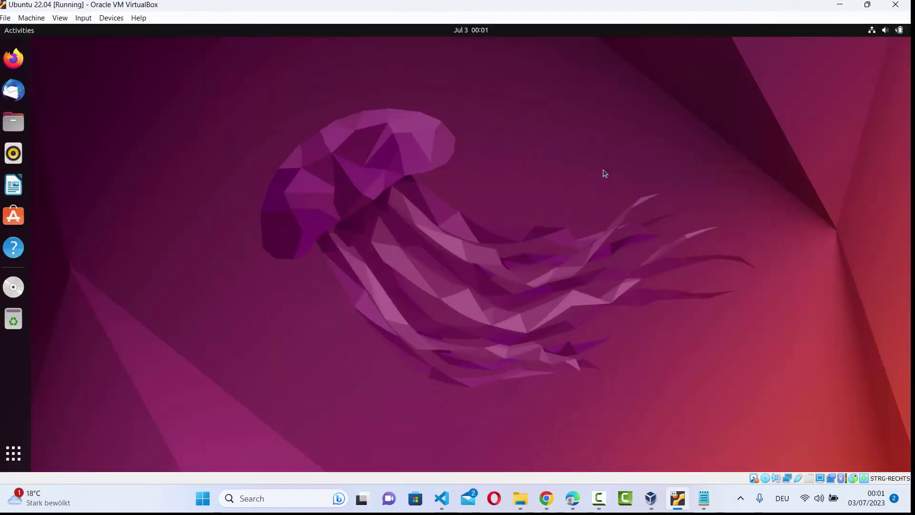